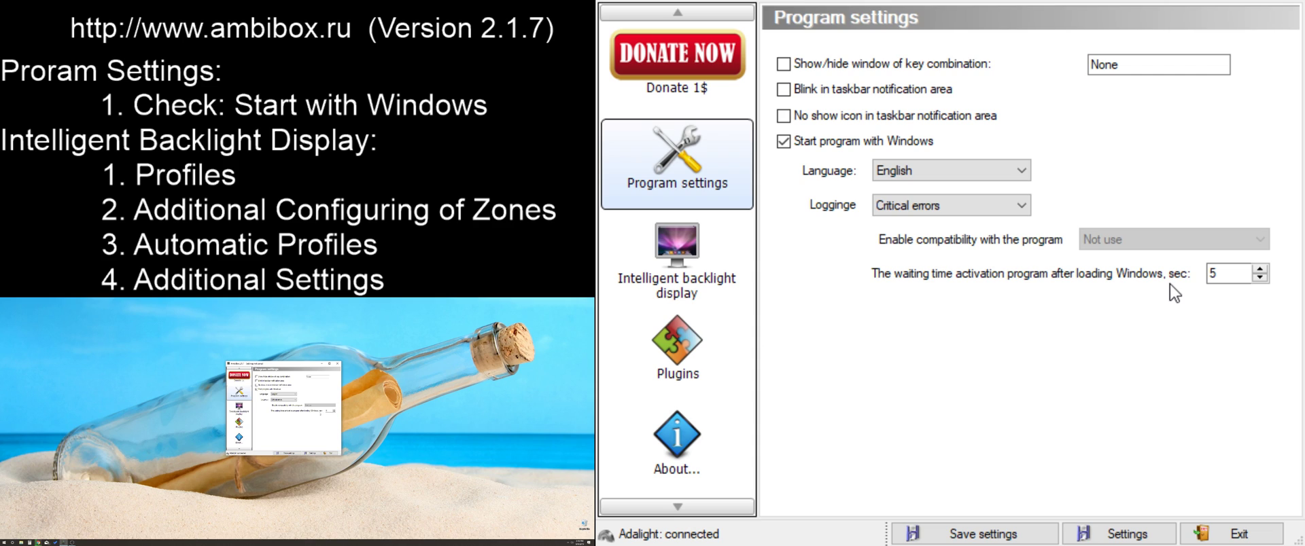
# Step: Enable Use backlight in the profile settings, keeping Adalight as the output device
pyautogui.click(663, 264)
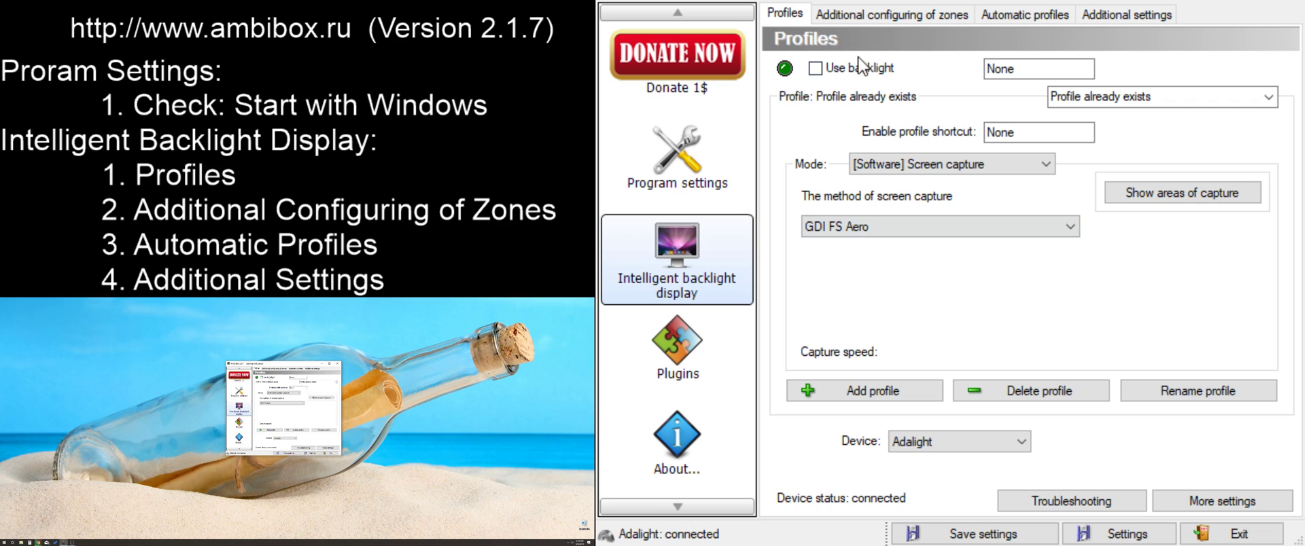
pyautogui.click(819, 70)
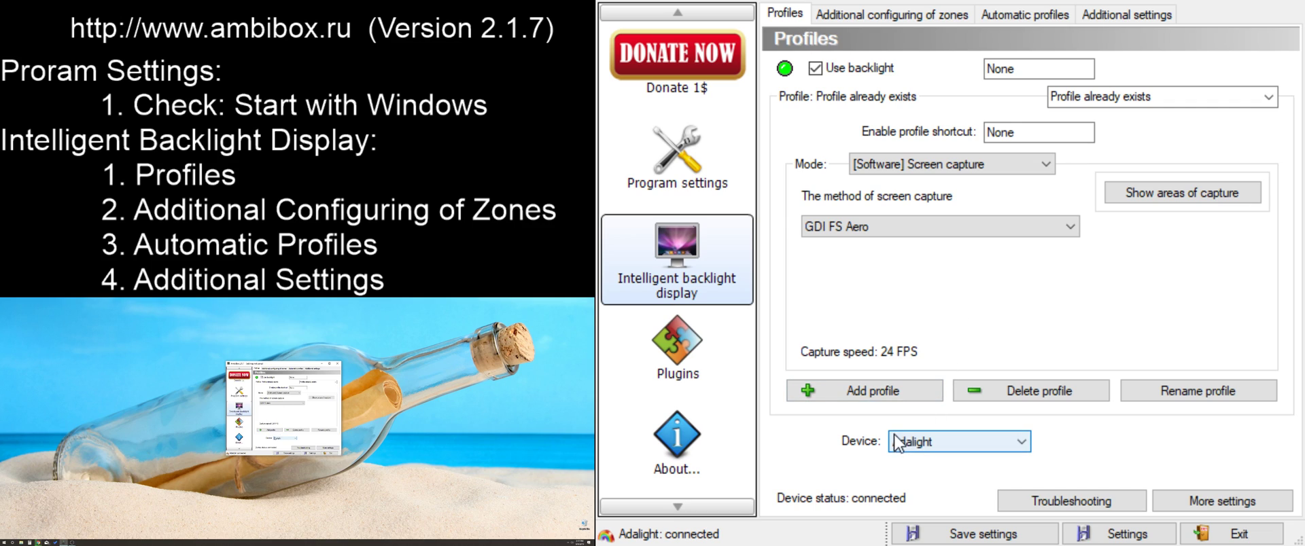
pyautogui.click(977, 442)
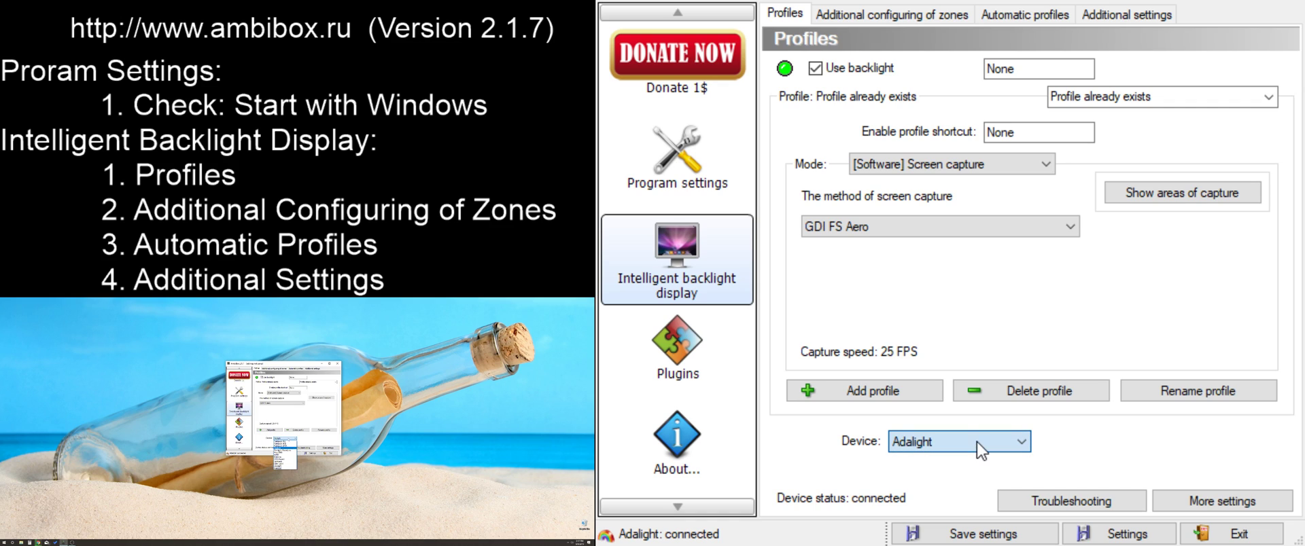
pyautogui.click(951, 508)
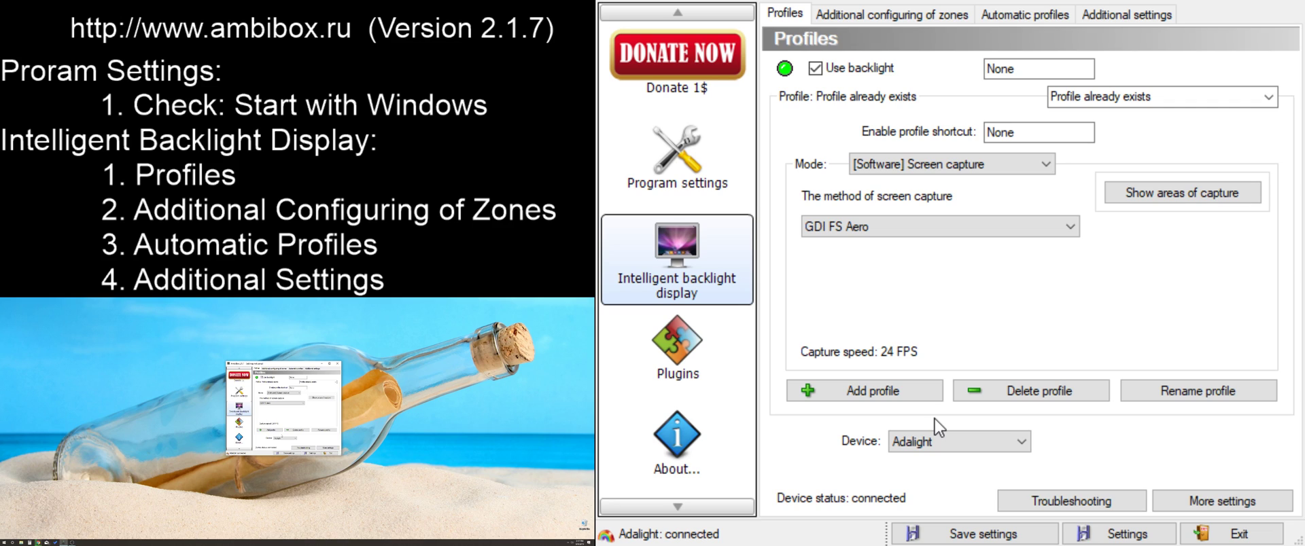
pyautogui.click(1225, 507)
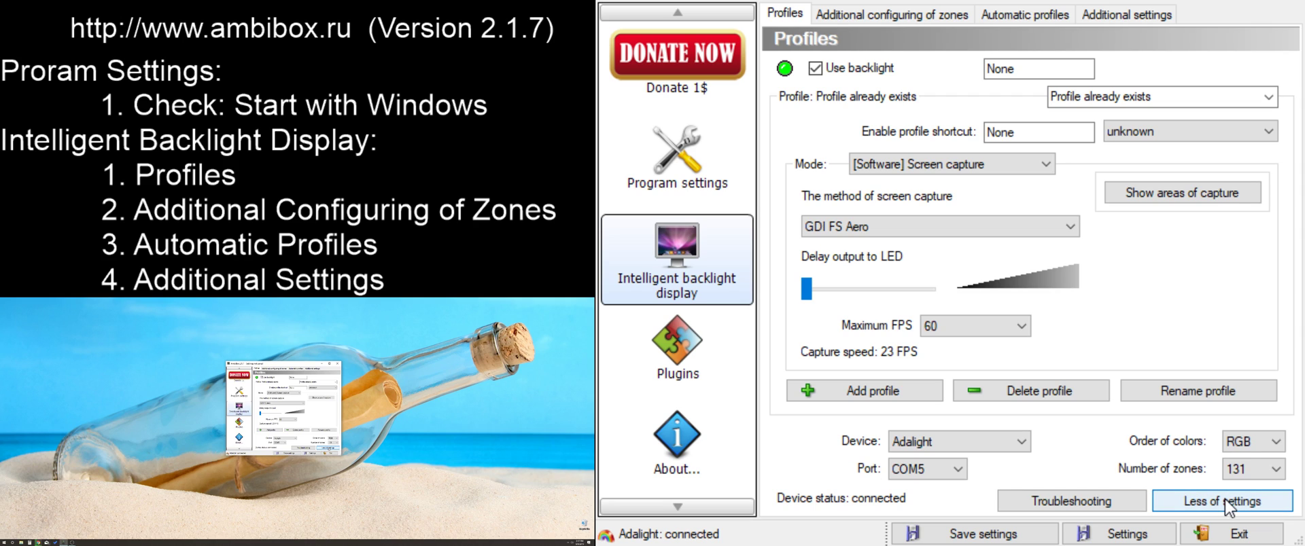
pyautogui.click(898, 472)
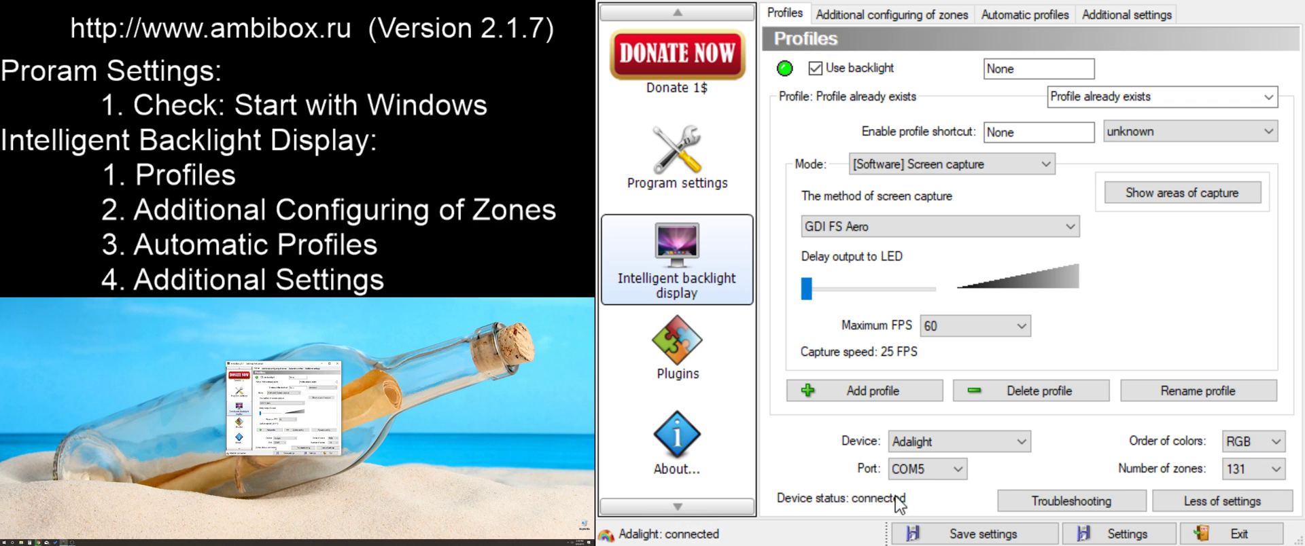
pyautogui.click(915, 479)
pyautogui.click(933, 534)
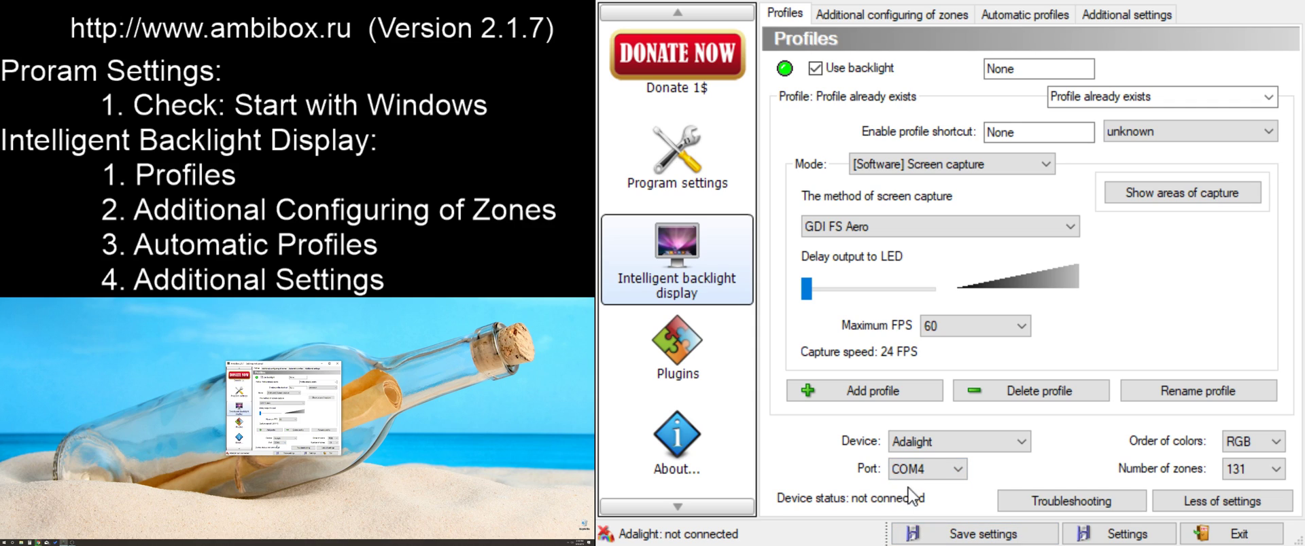
pyautogui.scroll(-1, 925, 476)
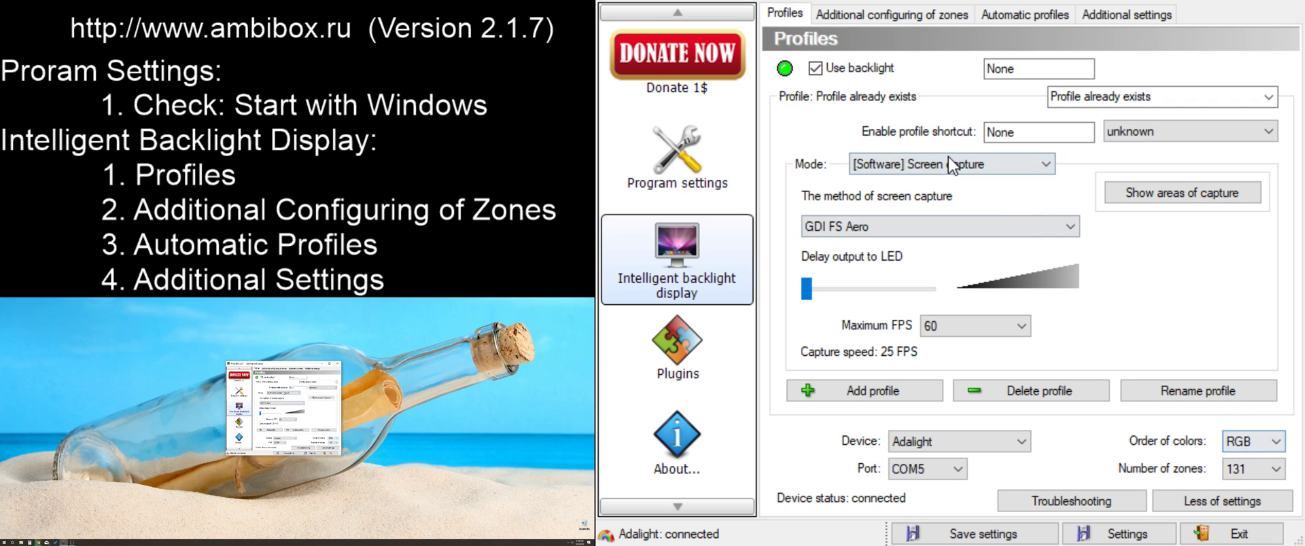
# Step: Change the backlight mode to [Software] Static background
pyautogui.click(925, 175)
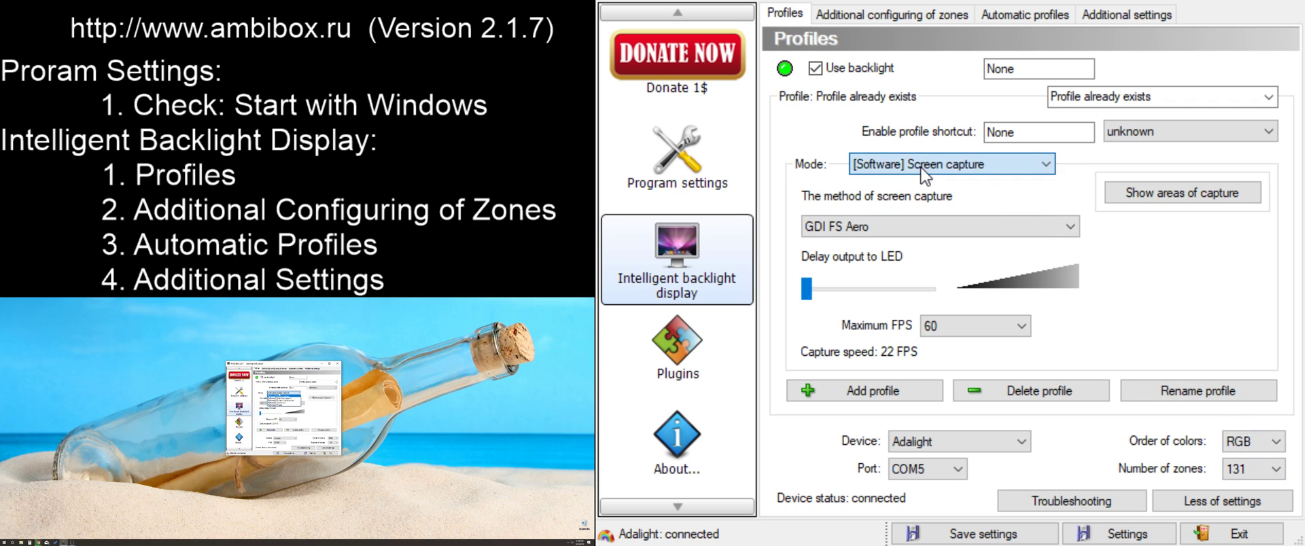
pyautogui.click(937, 203)
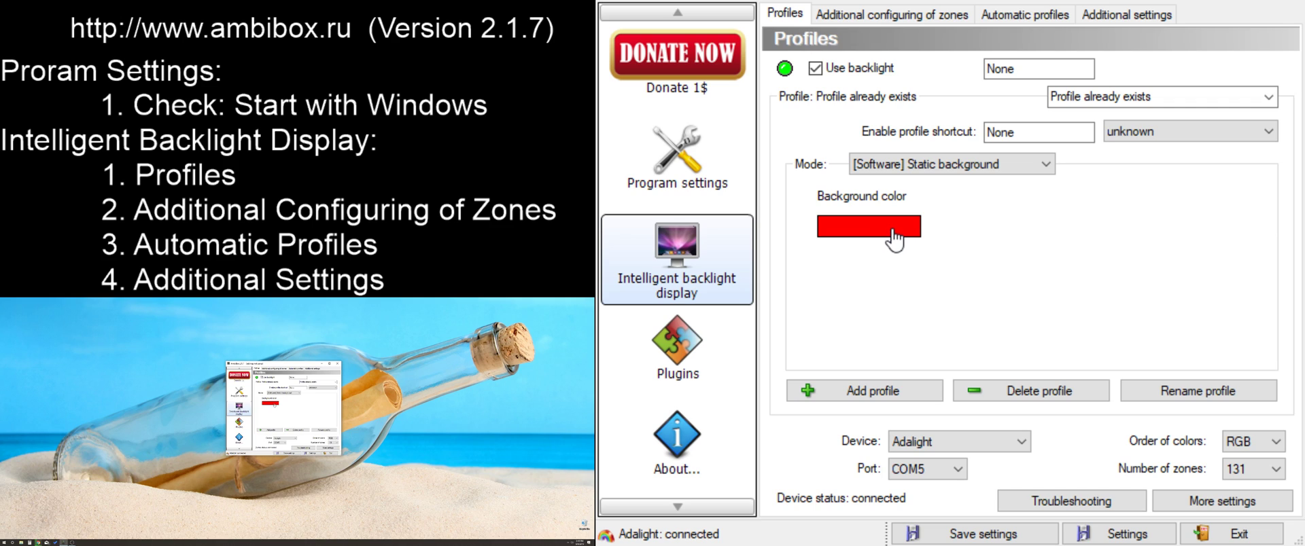
pyautogui.click(893, 231)
# Step: Set the mode to [Software] Color music and check the available sound devices
pyautogui.scroll(2, 936, 170)
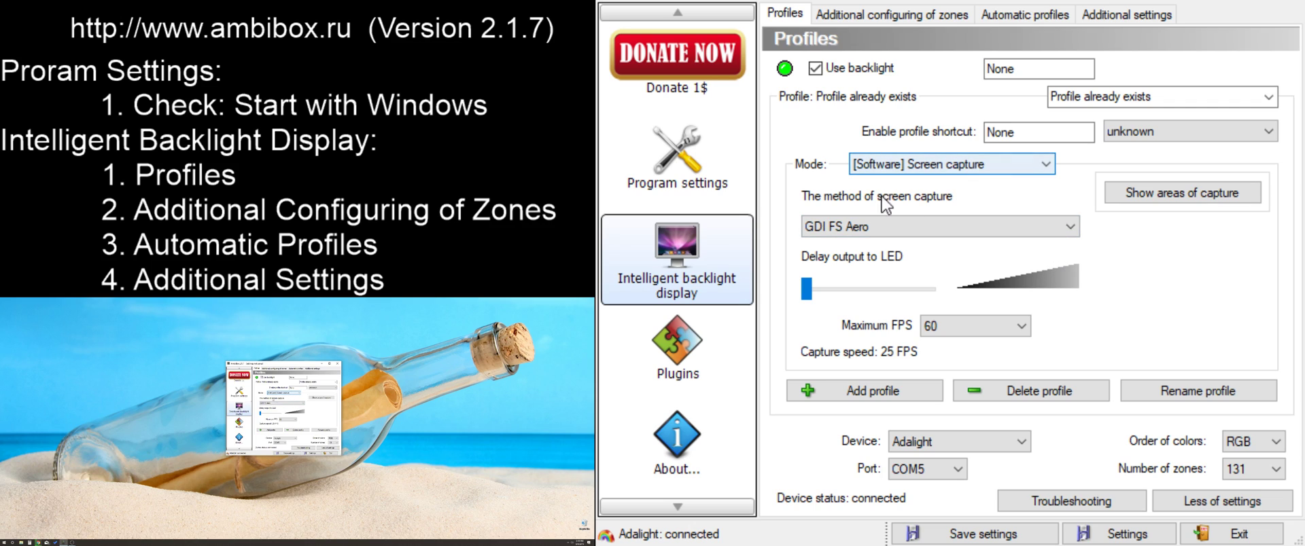
pyautogui.click(928, 169)
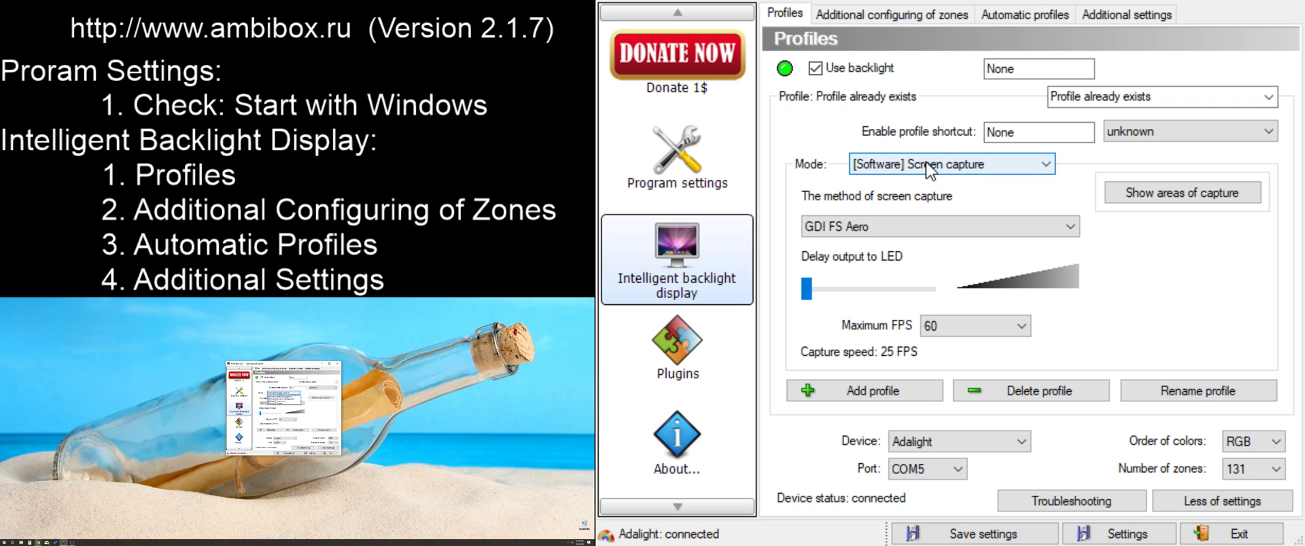
pyautogui.click(956, 234)
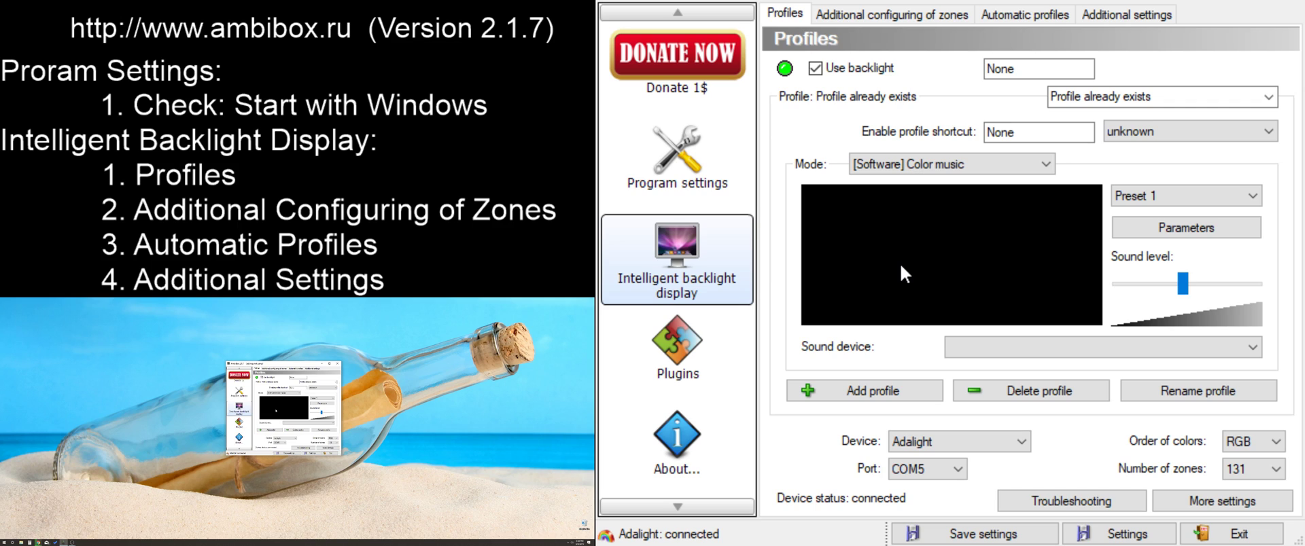
pyautogui.click(1012, 349)
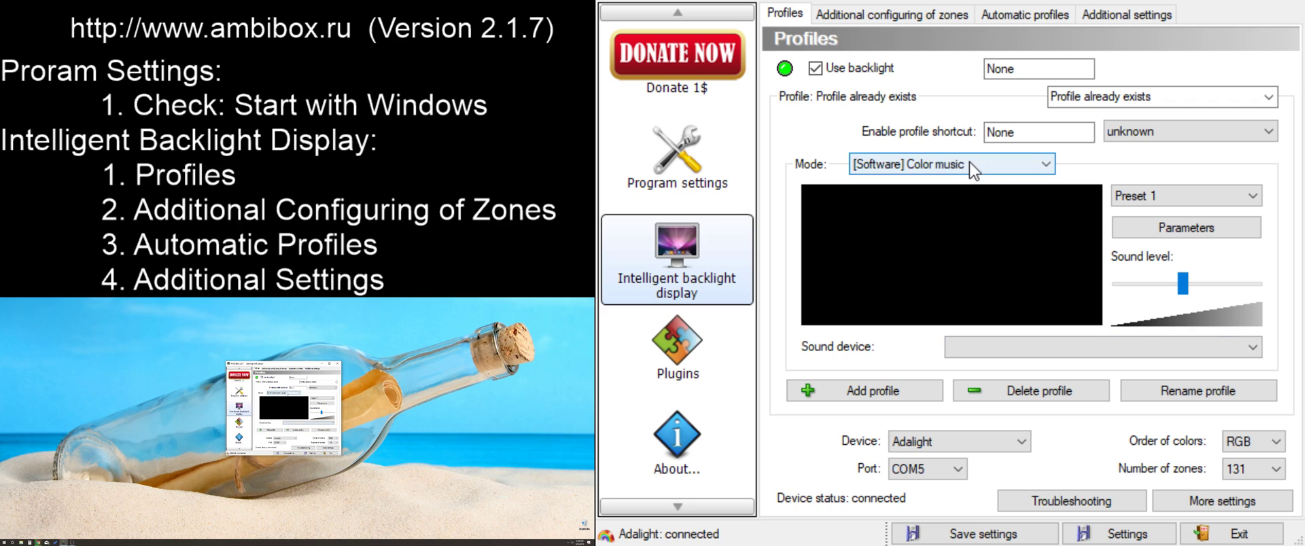
# Step: Step the Mode combo up to [Software] Dynamic background with the arrow key
pyautogui.press('Up')
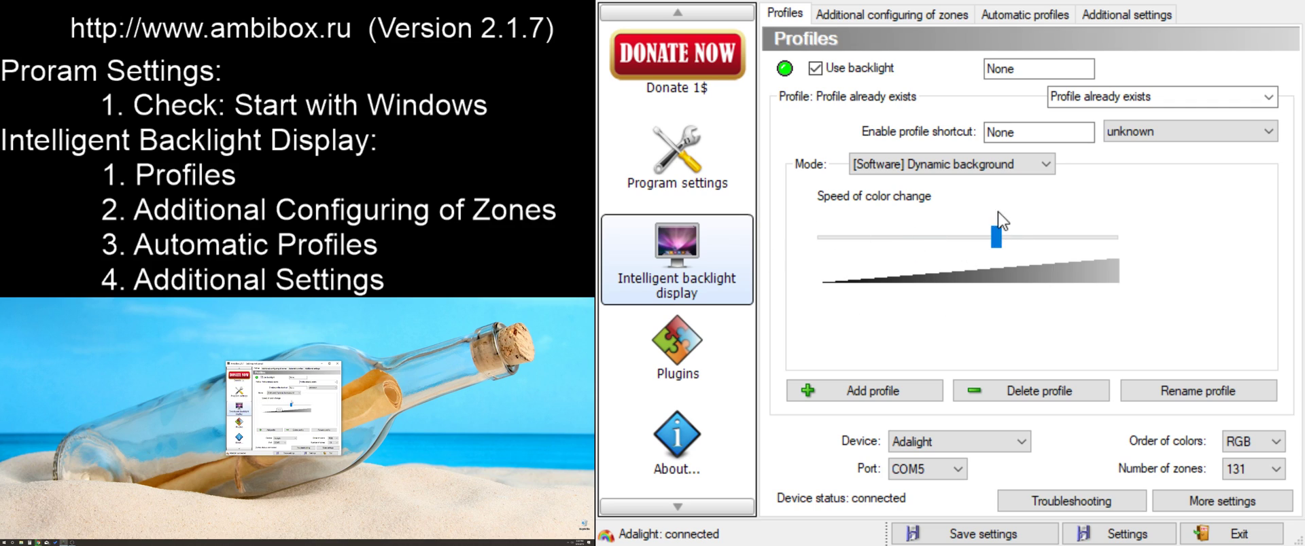
pyautogui.click(994, 172)
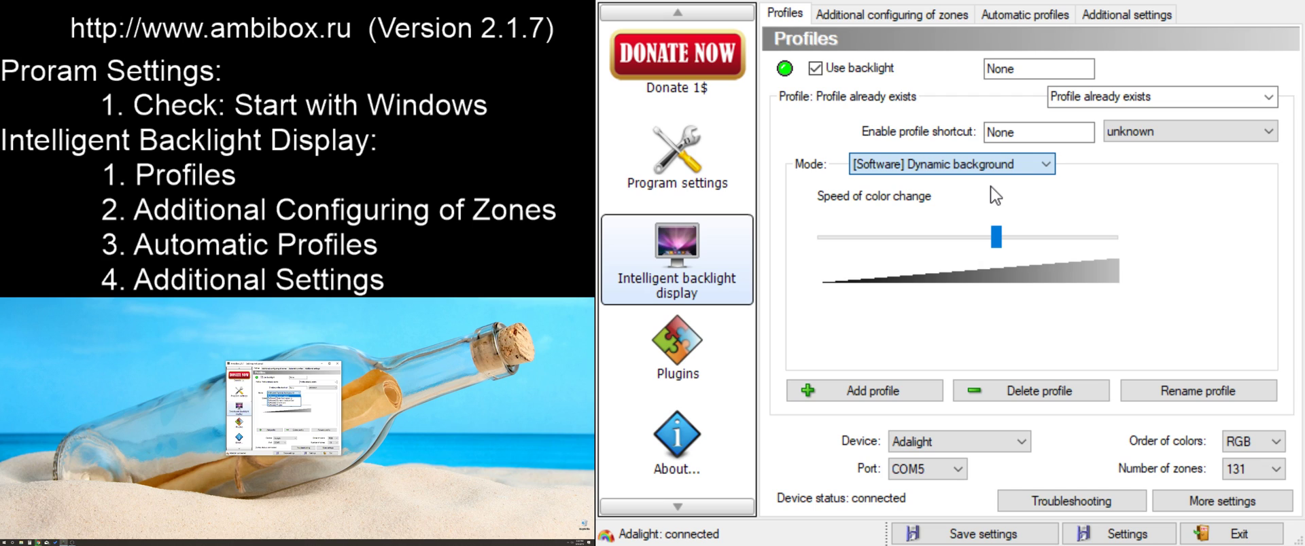
# Step: Return the mode to [Software] Screen capture and review capture methods, keeping GDI FS Aero
pyautogui.click(994, 196)
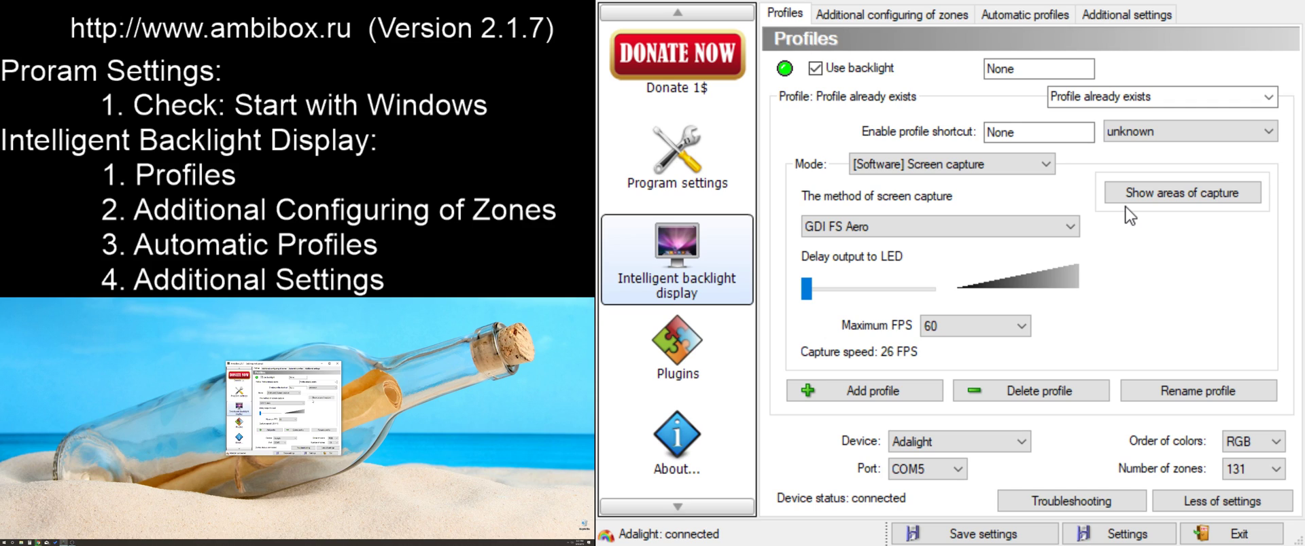
pyautogui.click(1051, 232)
pyautogui.click(972, 325)
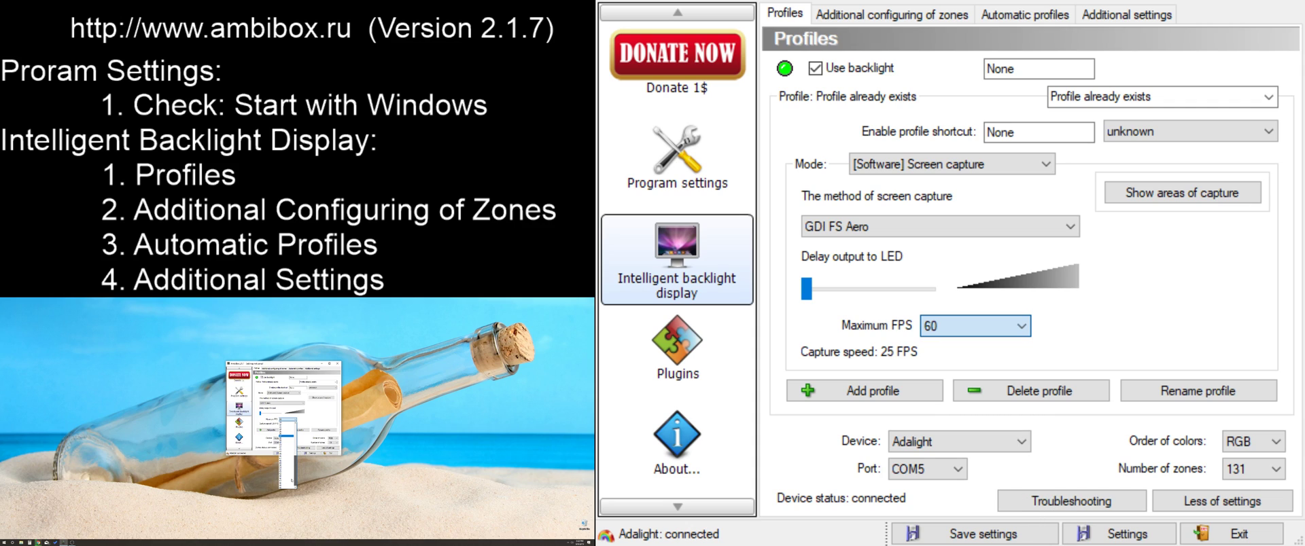
pyautogui.click(287, 436)
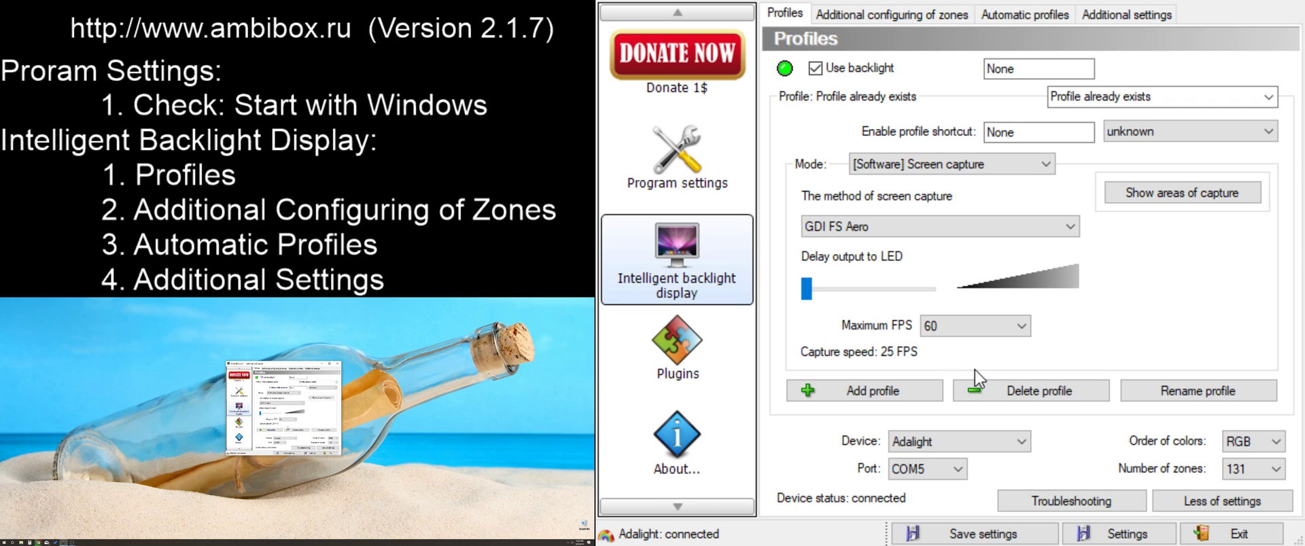
pyautogui.click(992, 165)
pyautogui.click(1180, 333)
pyautogui.click(1173, 194)
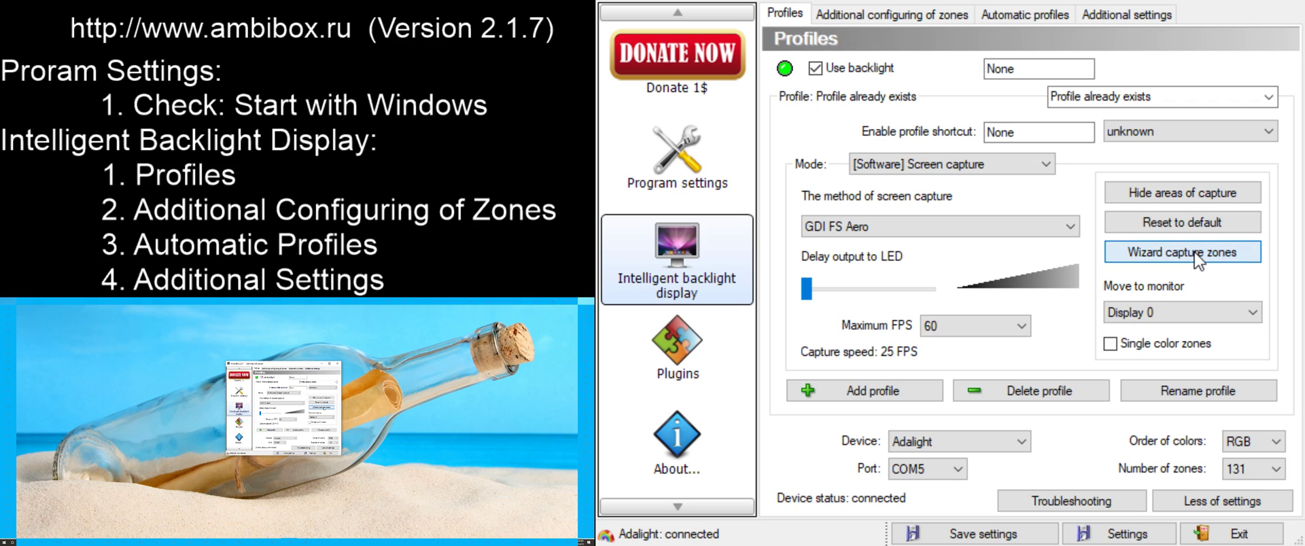
# Step: Launch Wizard capture zones from the Profiles tab
pyautogui.click(1197, 259)
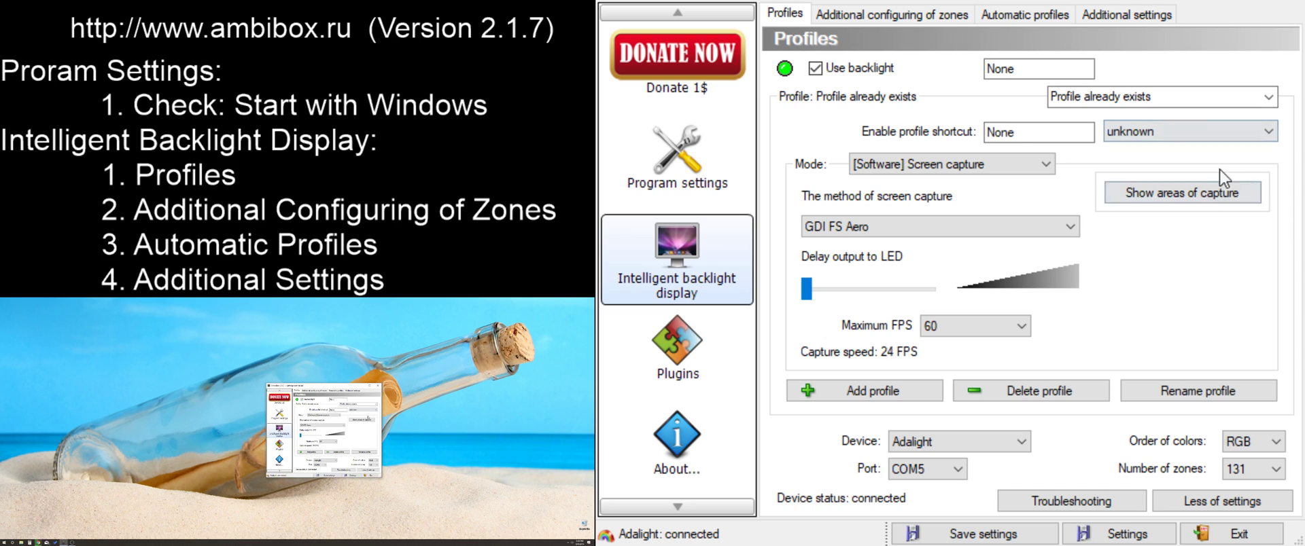
pyautogui.click(1213, 193)
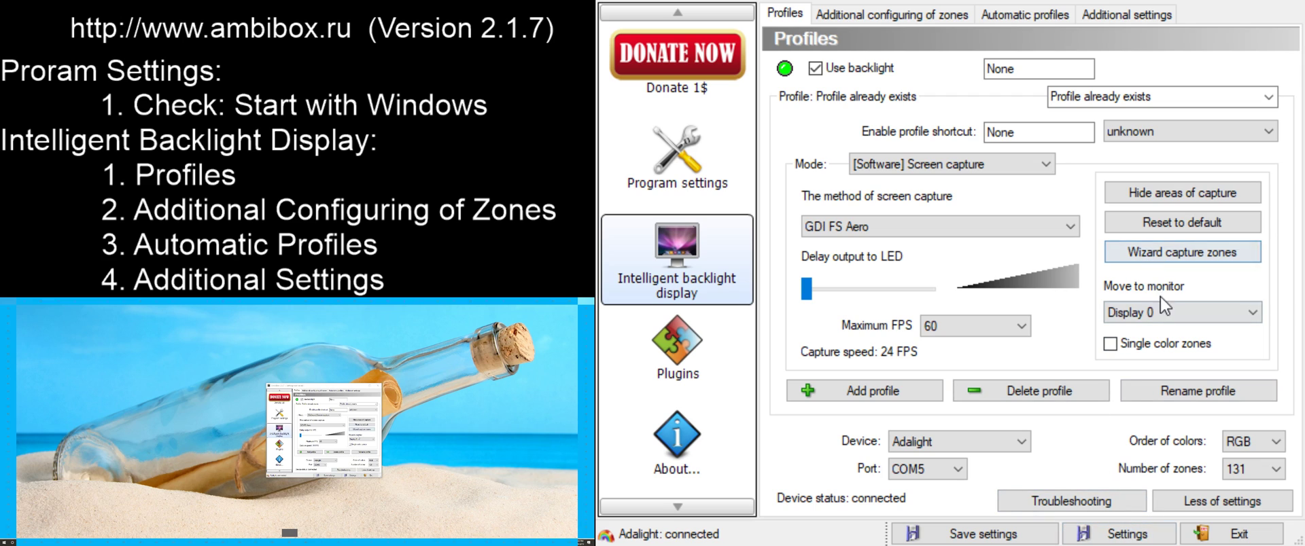
pyautogui.click(1183, 193)
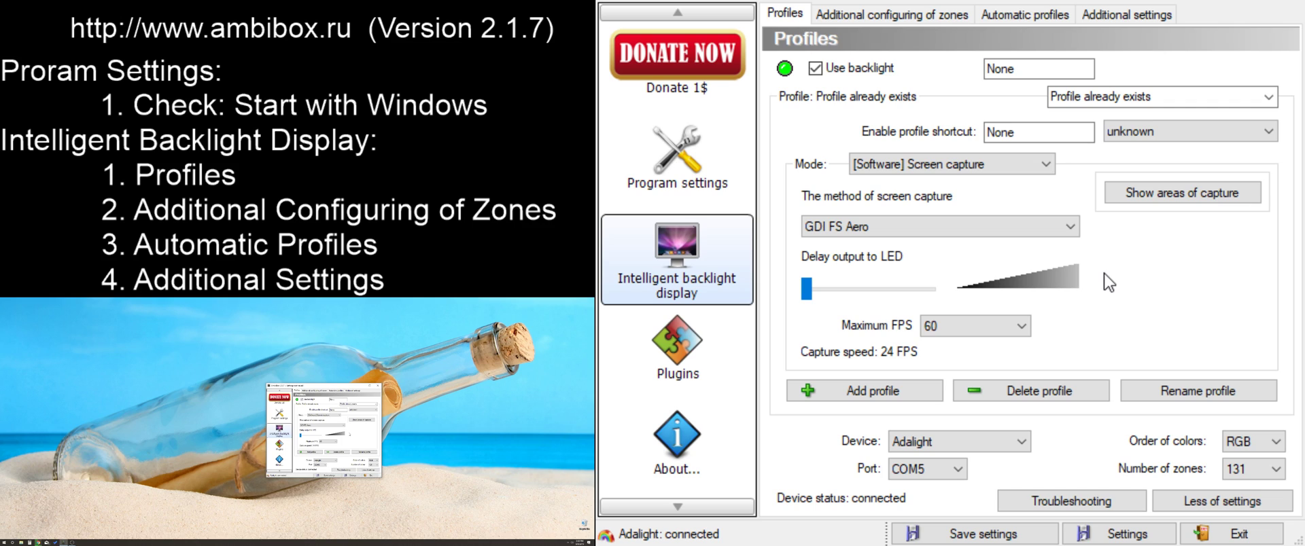
# Step: Show the Additional configuring of zones page and look through the Capture zone list
pyautogui.click(916, 16)
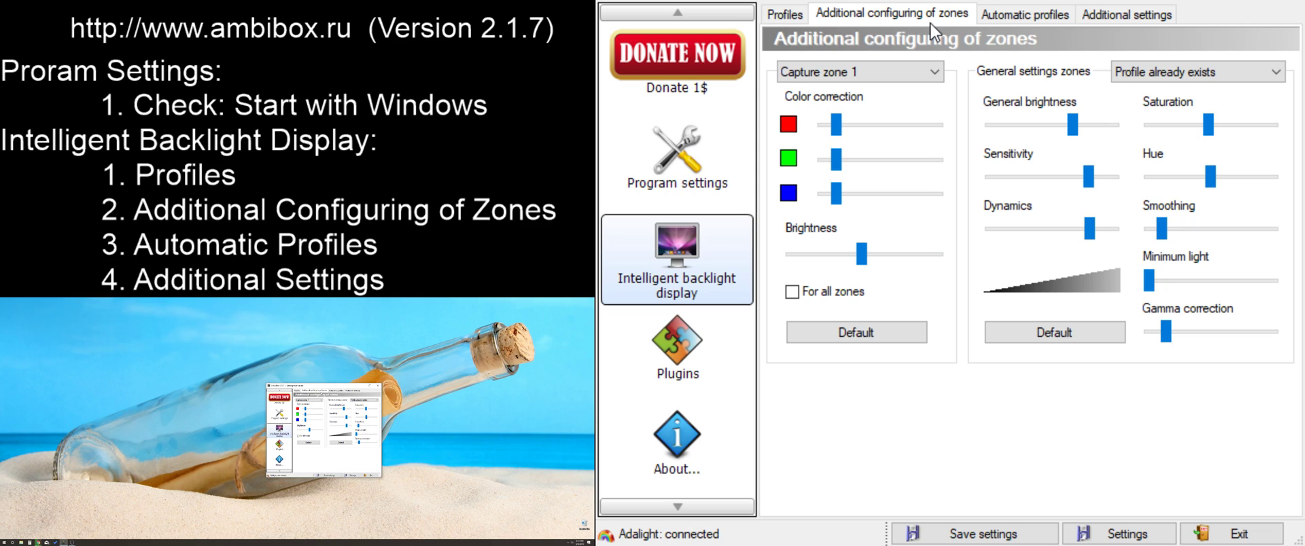
pyautogui.click(868, 76)
pyautogui.click(866, 76)
# Step: Switch to the Automatic profiles tab to review per-application profile switching
pyautogui.click(1016, 17)
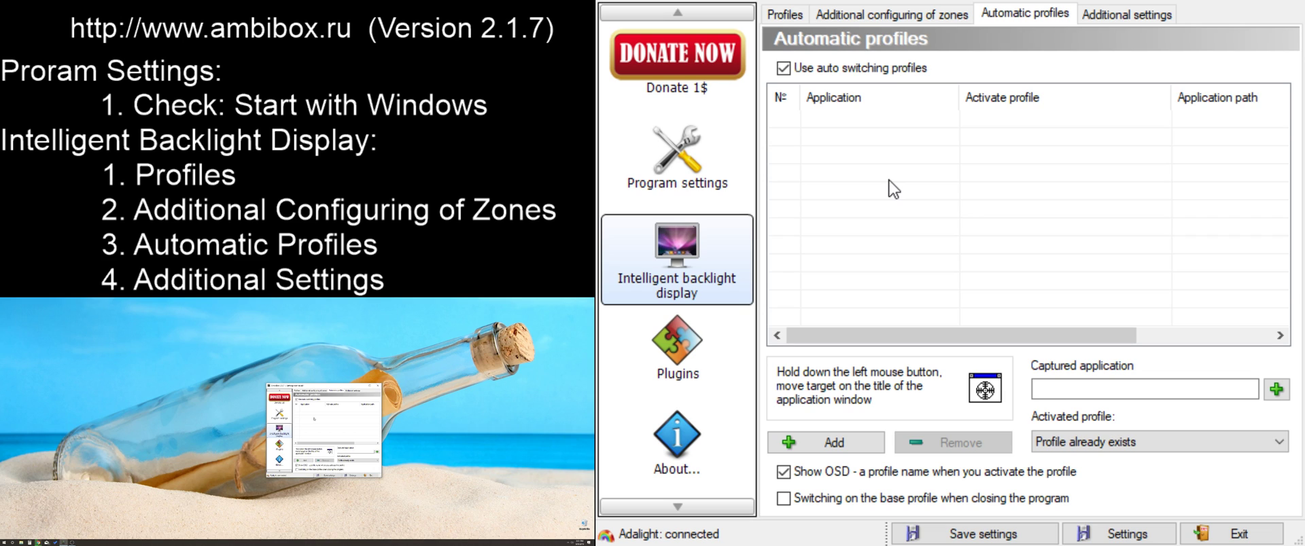
# Step: View Additional settings: Web control on port 8088 and API server on port 3636
pyautogui.click(1137, 22)
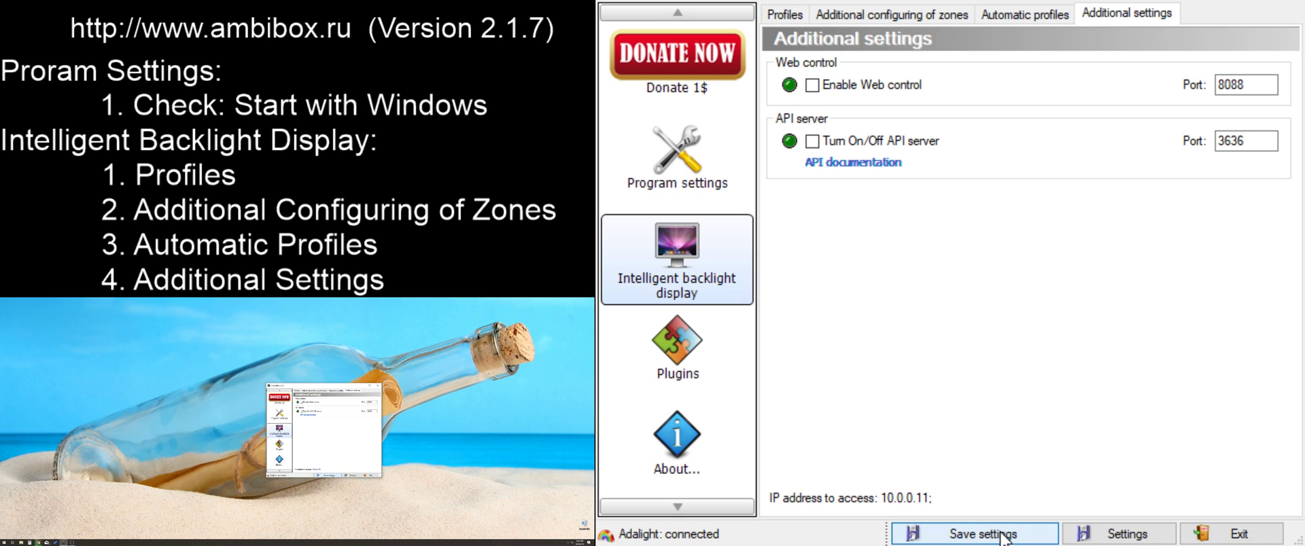
# Step: Return to Profiles and show Program settings, where Start program with Windows is enabled
pyautogui.click(780, 17)
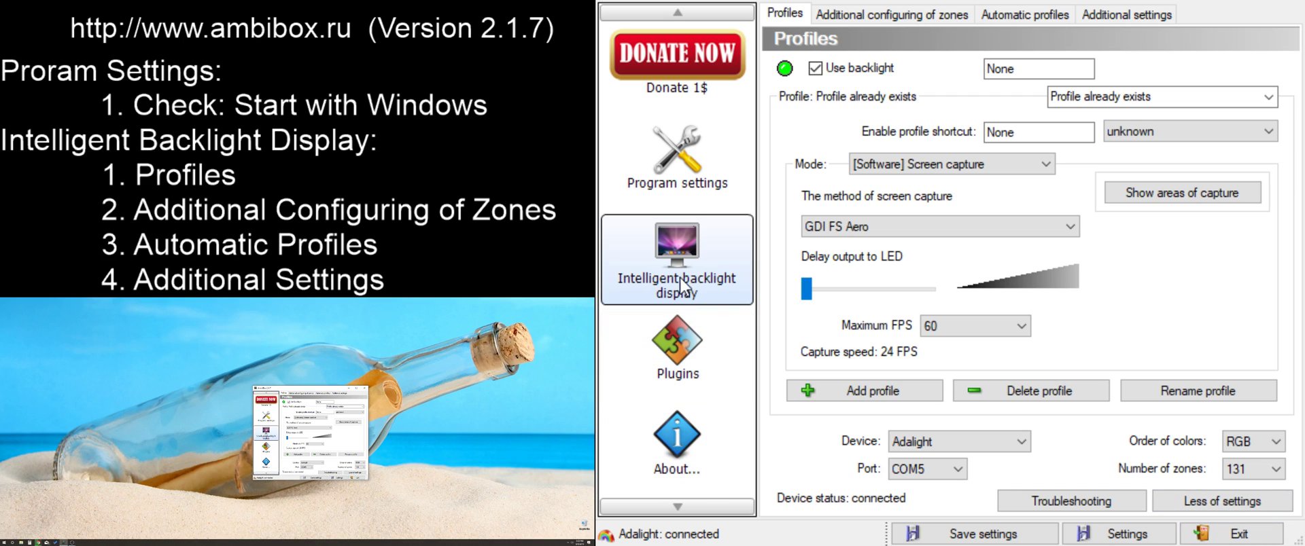
pyautogui.click(677, 160)
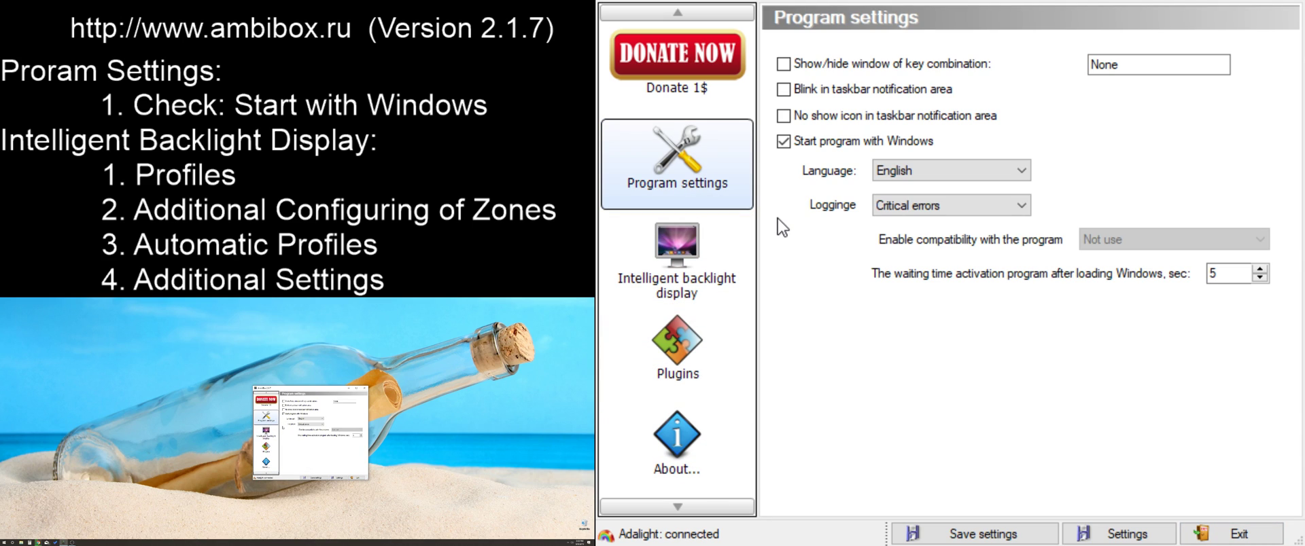